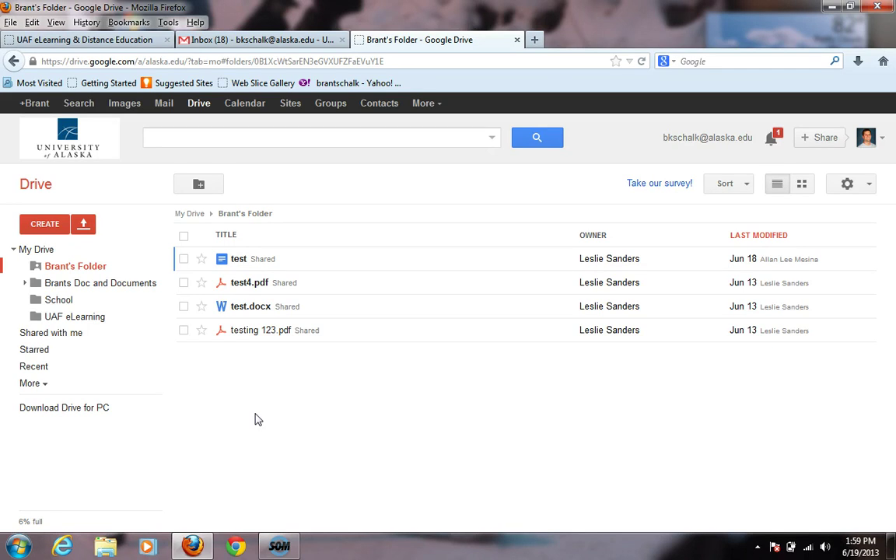
Step: Download the Drive for PC installer and save googledrivesync.exe to disk
left_click(29, 418)
left_click(77, 417)
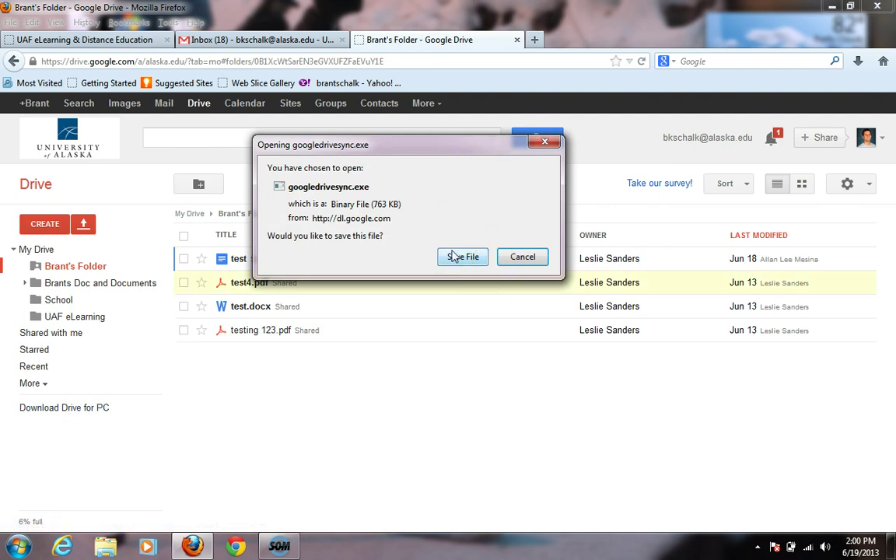
left_click(455, 256)
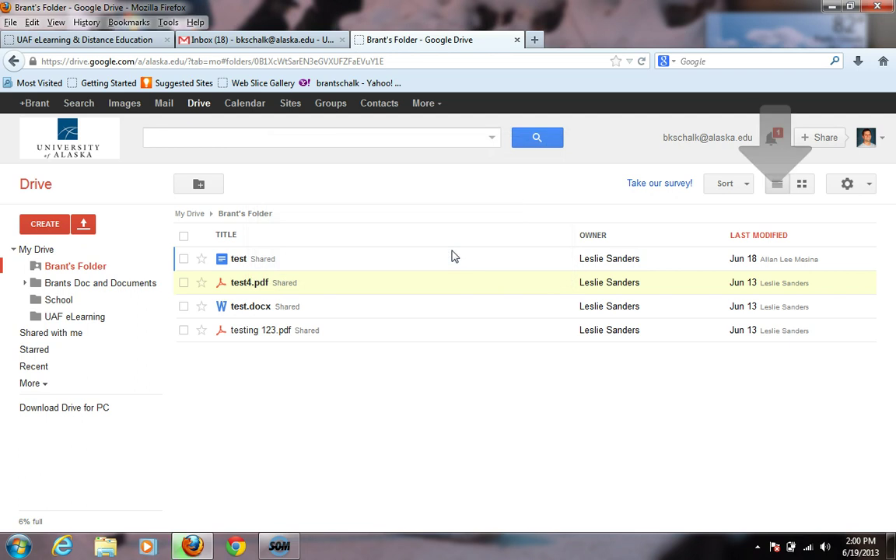
Step: Run googledrivesync(3).exe from Firefox downloads, allow it past the security warning, and close it when done
left_click(858, 60)
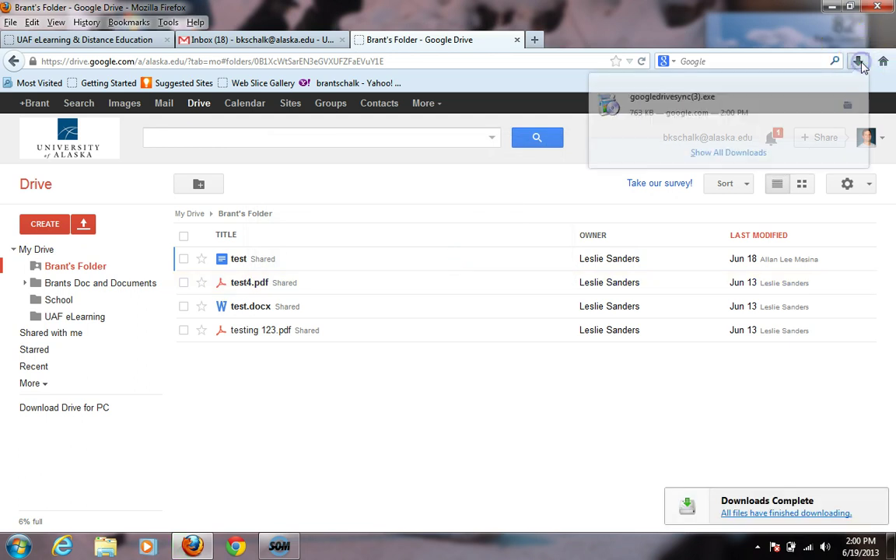
left_click(656, 107)
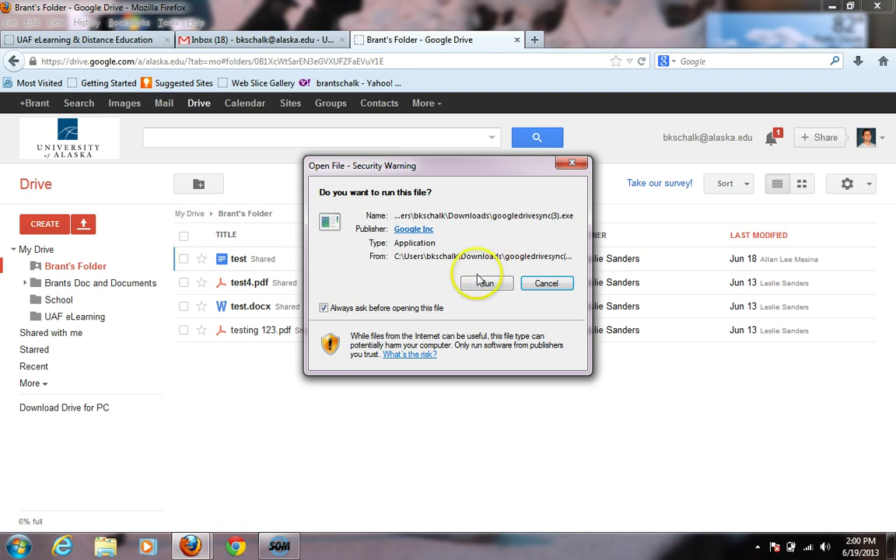
left_click(484, 283)
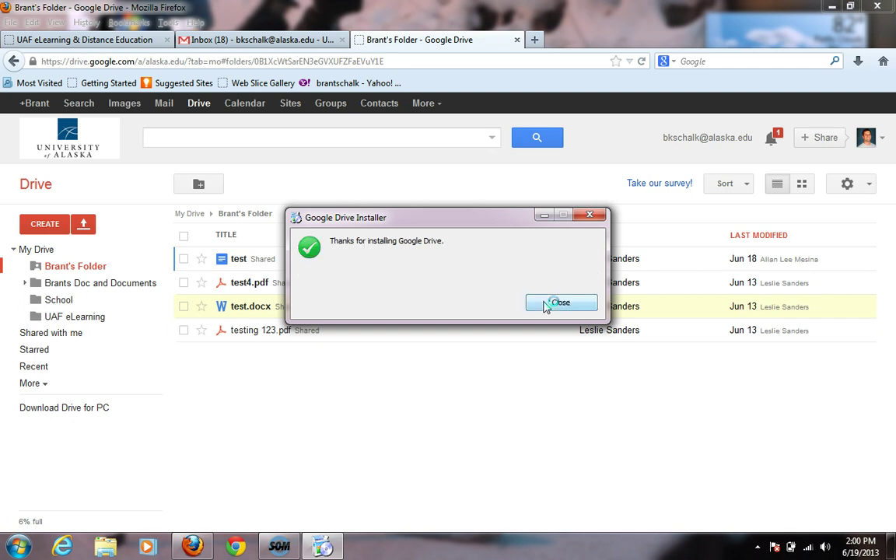
left_click(560, 303)
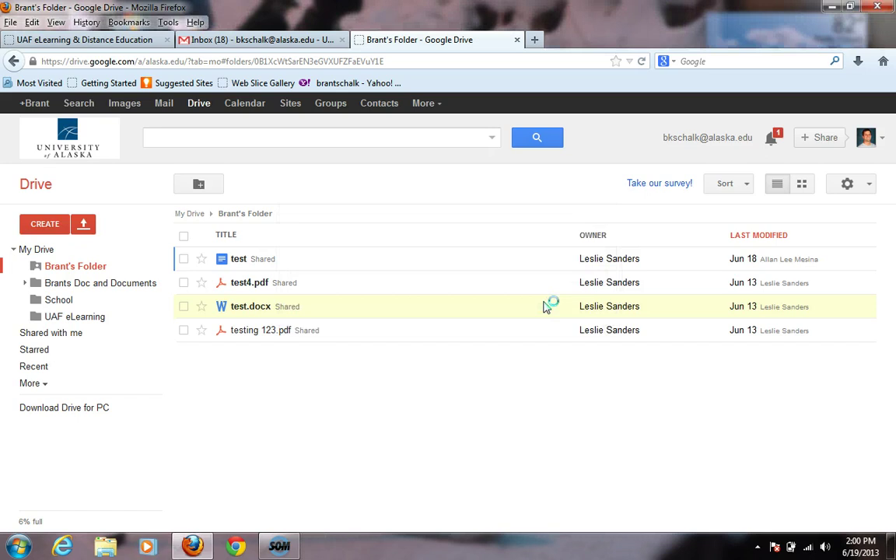
Step: Minimize Firefox and start signing in to the Google Drive app
left_click(609, 194)
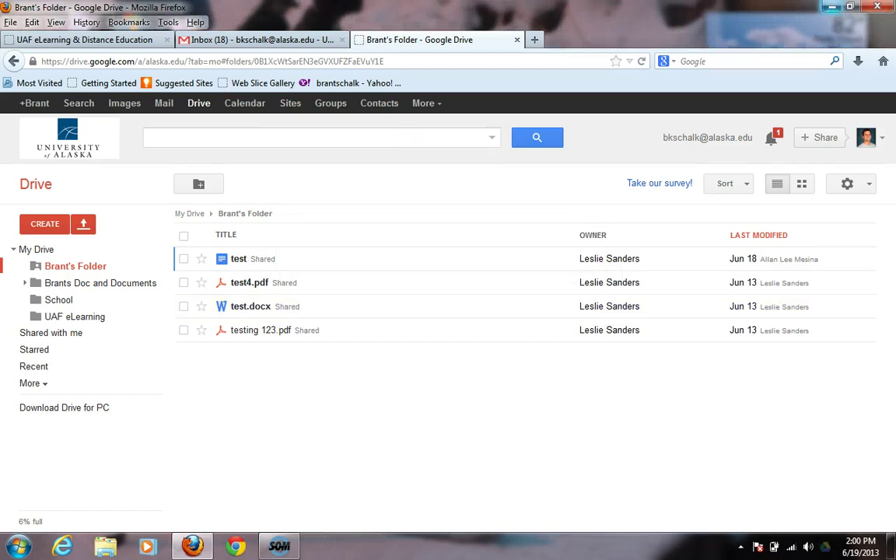
left_click(831, 7)
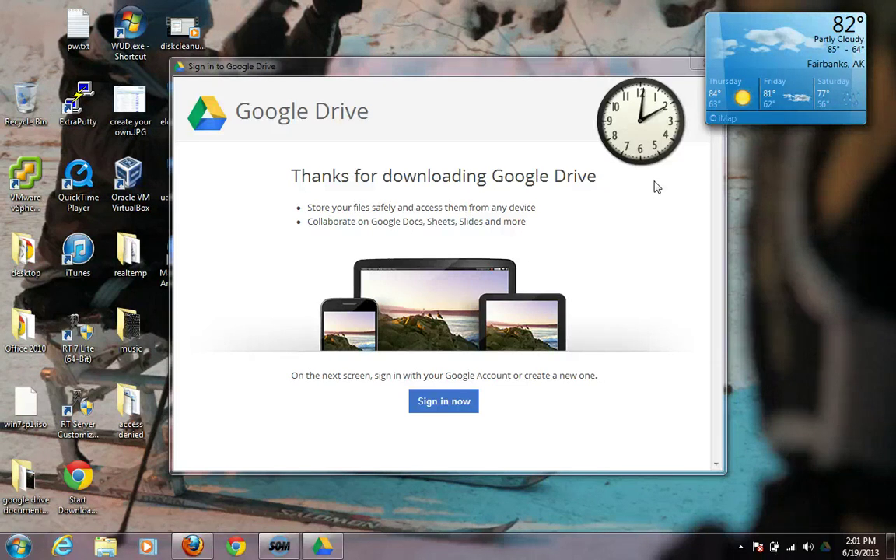
left_click(446, 401)
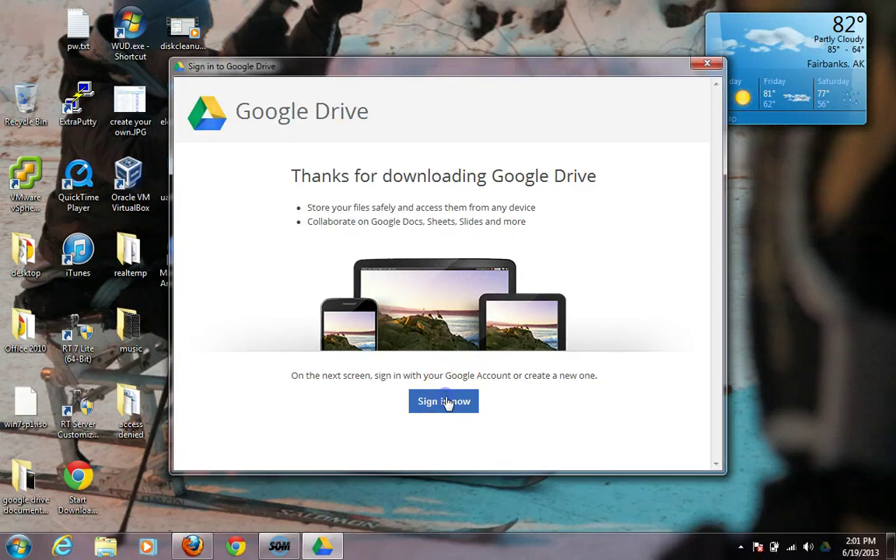
Step: Enter the university alaska.edu e-mail address and the account password, then submit
left_click(372, 196)
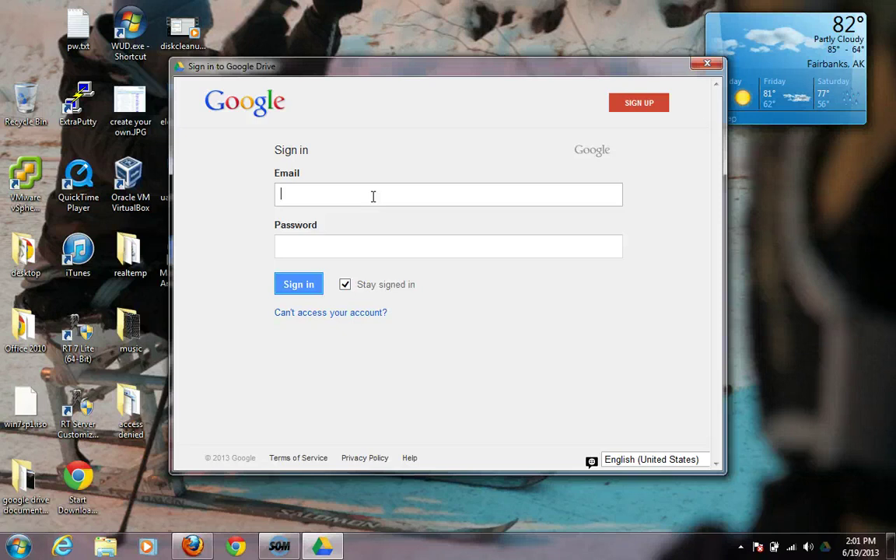
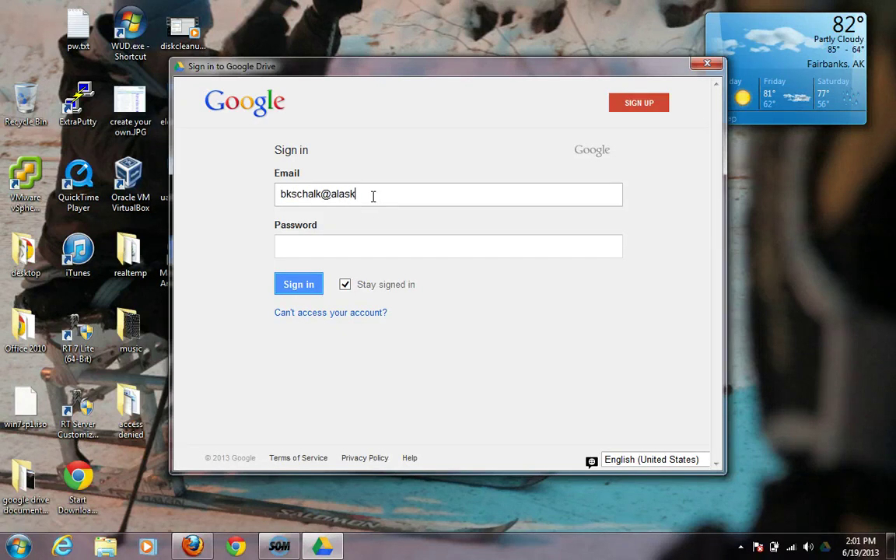
key("Tab")
type("•••••••••")
key("Return")
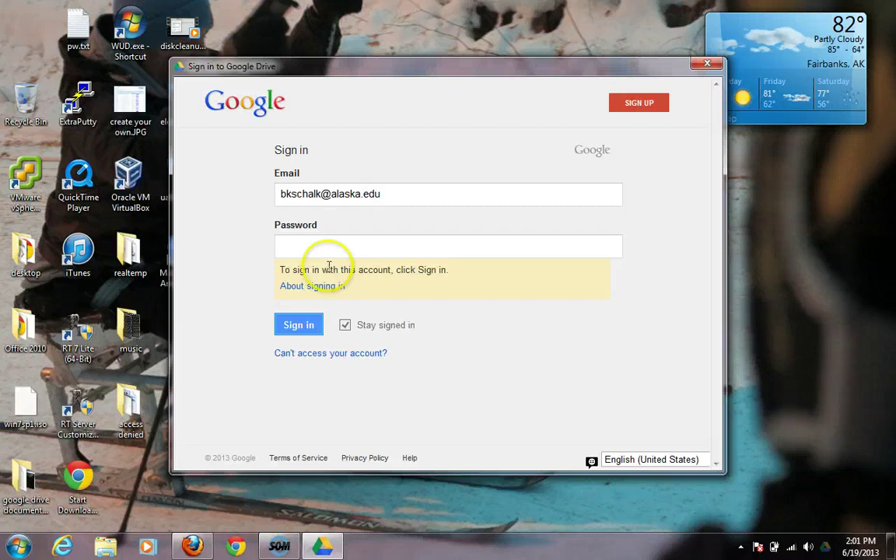
Step: Sign in with the university account and fill in the UA username and password on the UA Login page
left_click(304, 322)
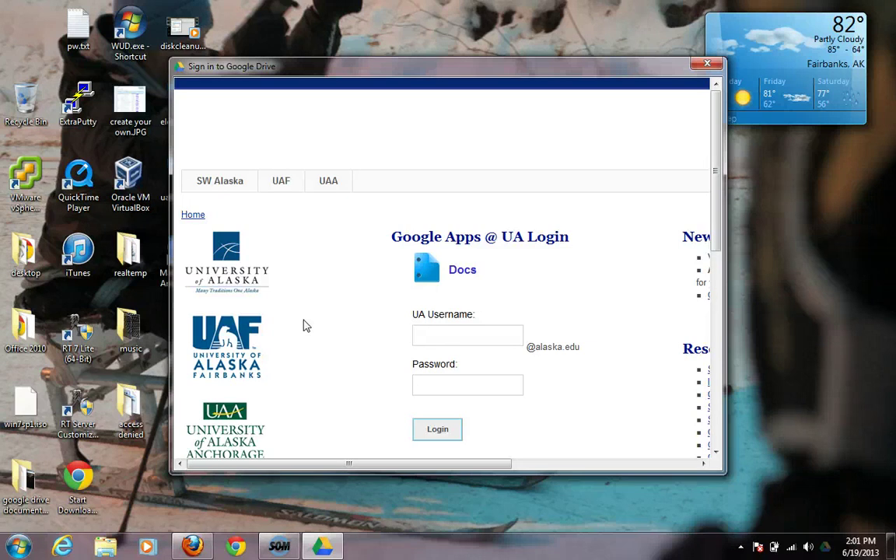
key("Tab")
type("•••••••")
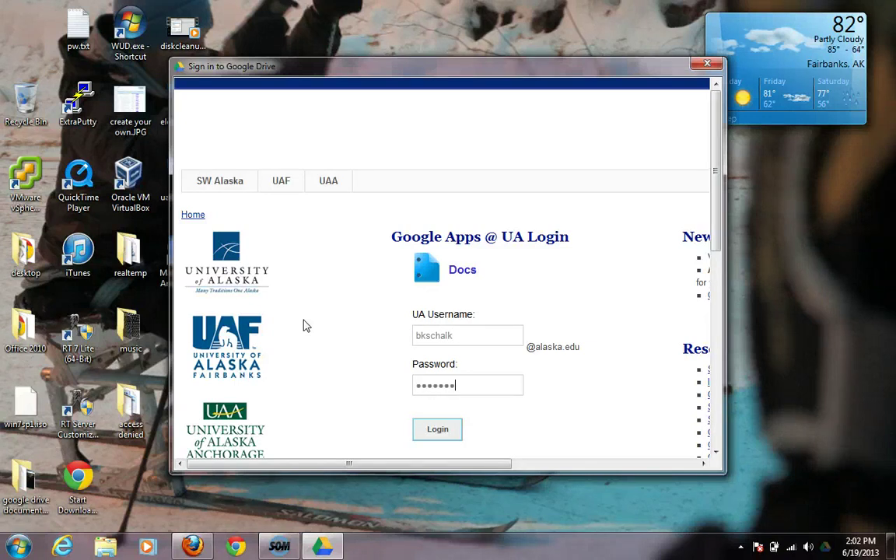
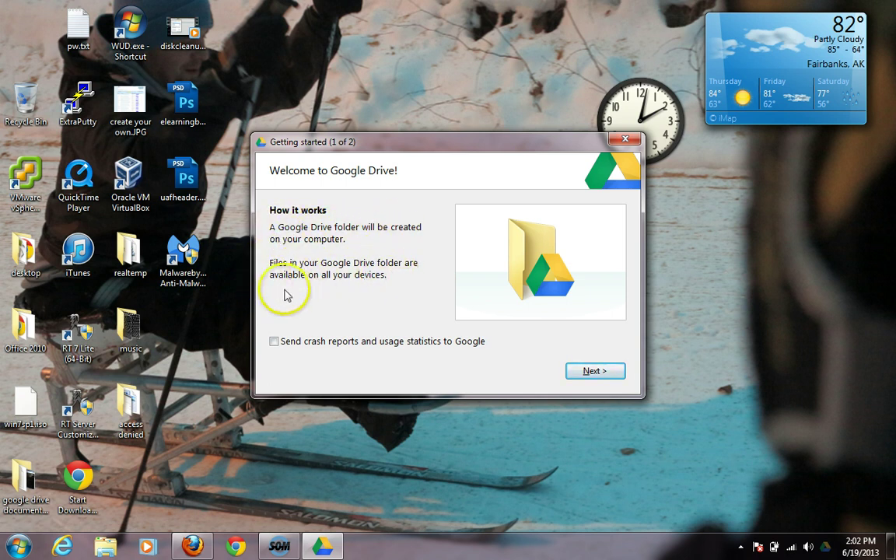
Step: Move past the second setup page and start syncing Drive files to this PC
left_click(593, 371)
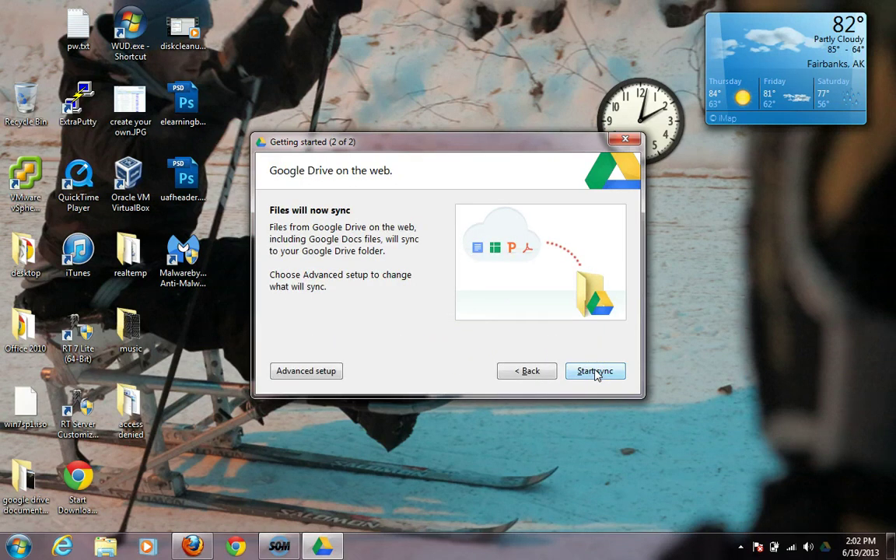
left_click(595, 371)
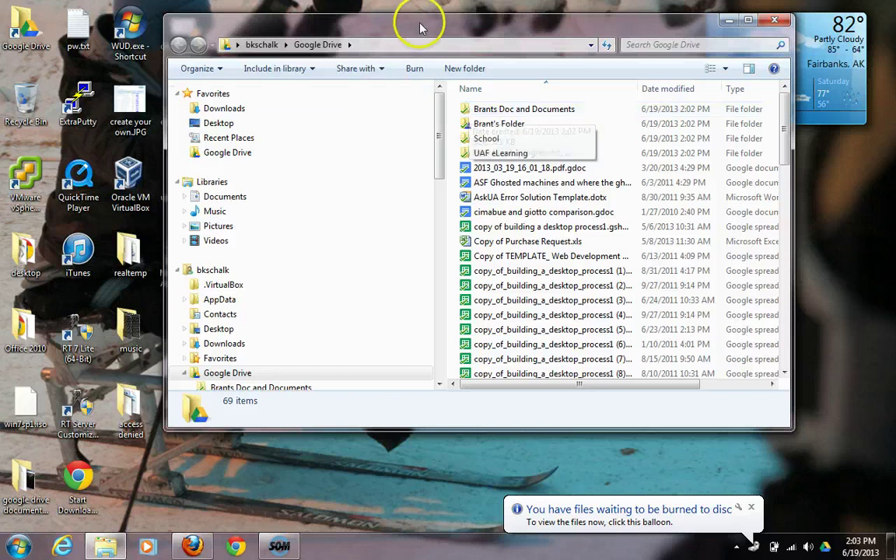
left_click_drag(410, 17, 405, 75)
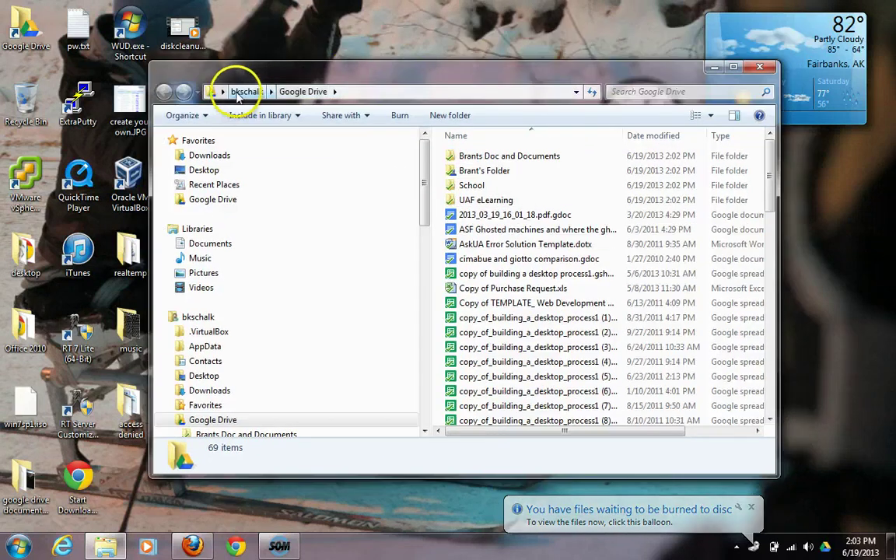
left_click(367, 92)
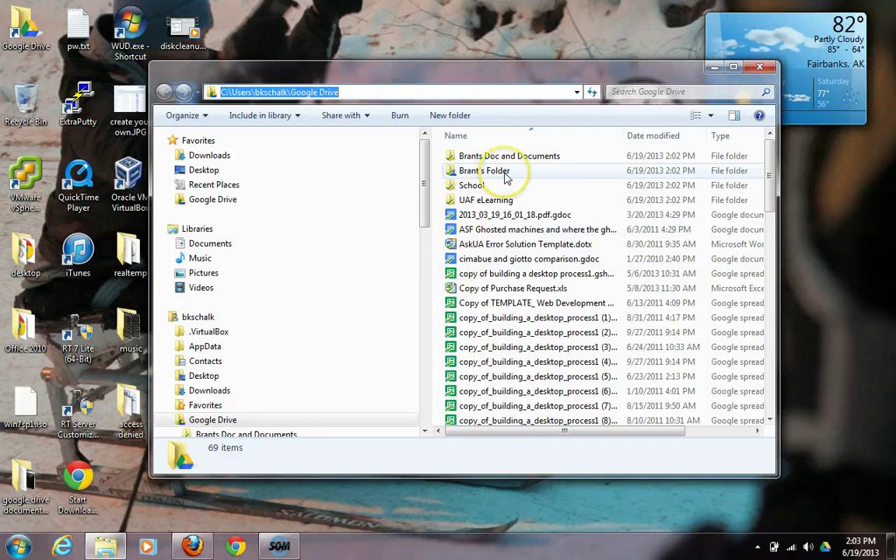
mouse_move(504, 177)
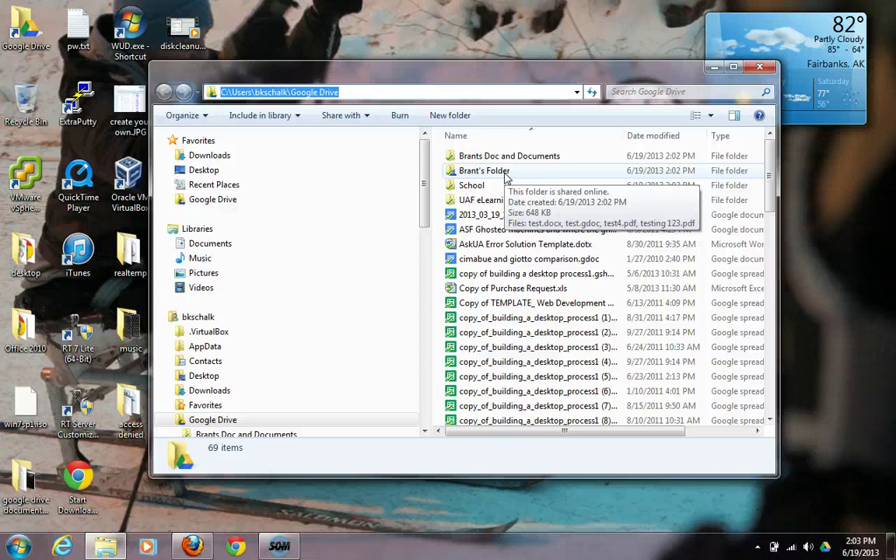
double_click(470, 187)
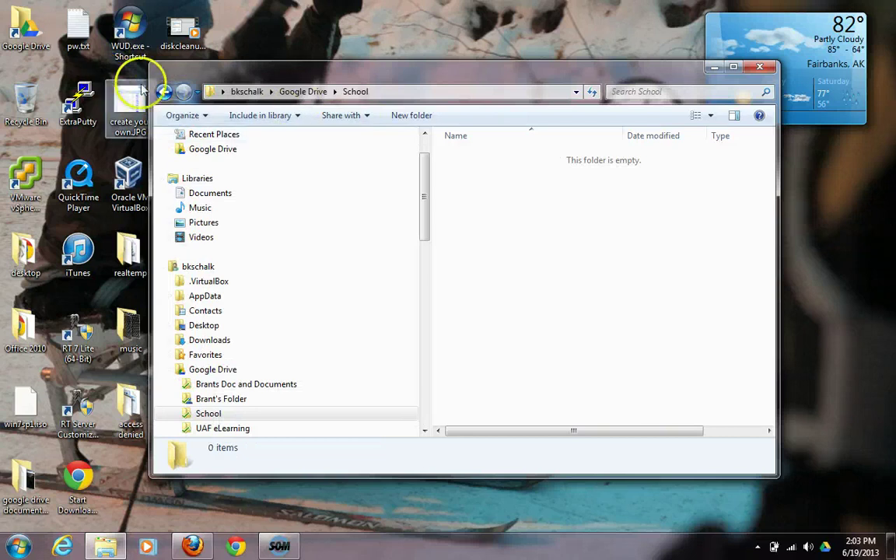
left_click(163, 91)
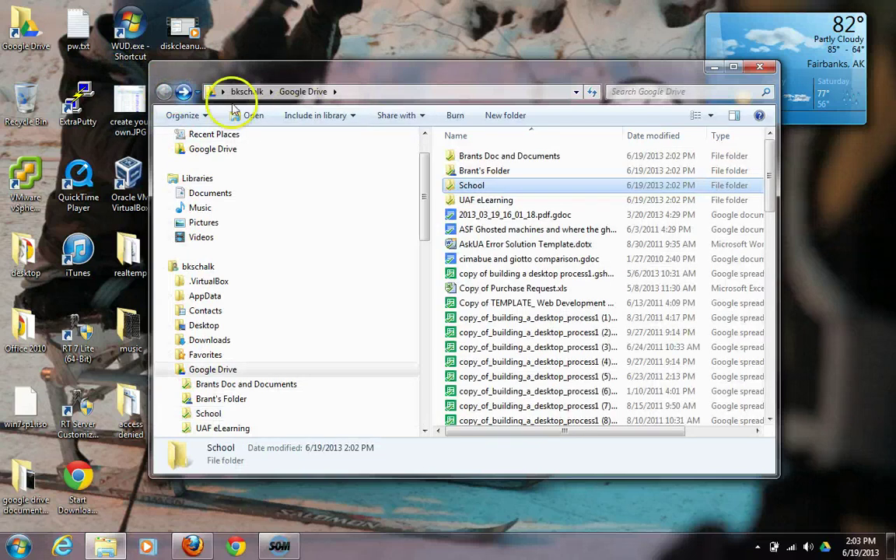
double_click(500, 201)
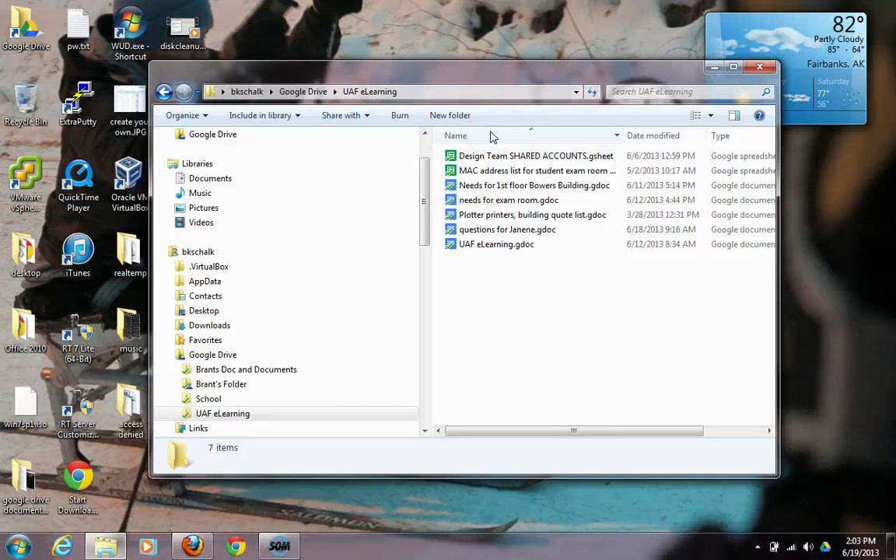
left_click(163, 91)
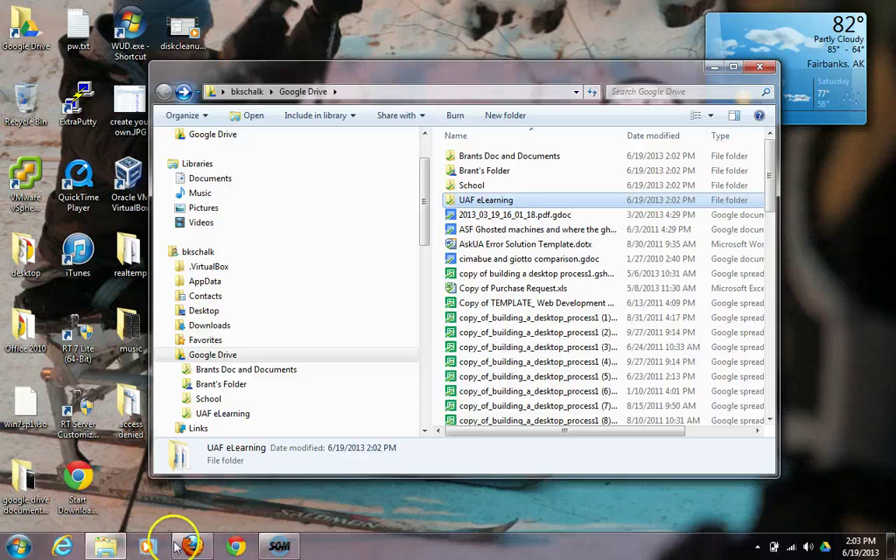
mouse_move(189, 549)
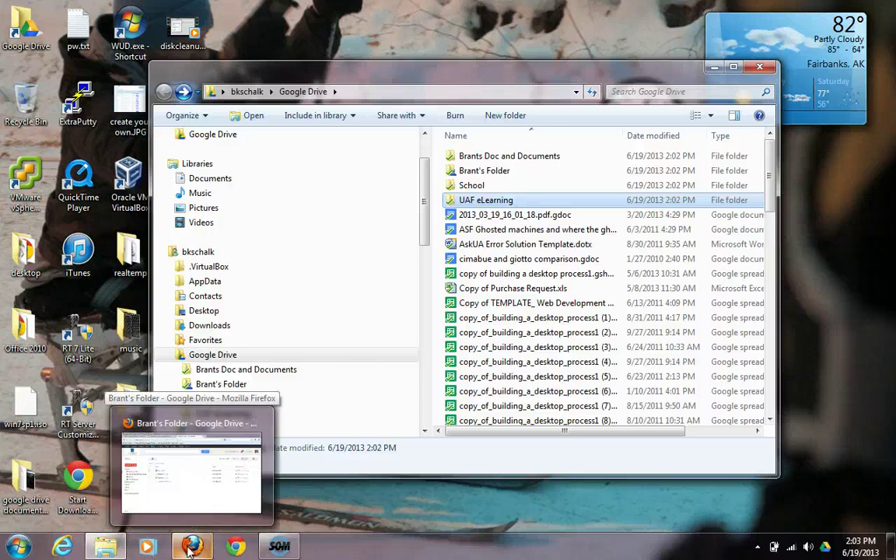
Step: In Firefox's Drive page, open the UAF eLearning folder and create a new Google Document there
left_click(190, 509)
left_click(75, 323)
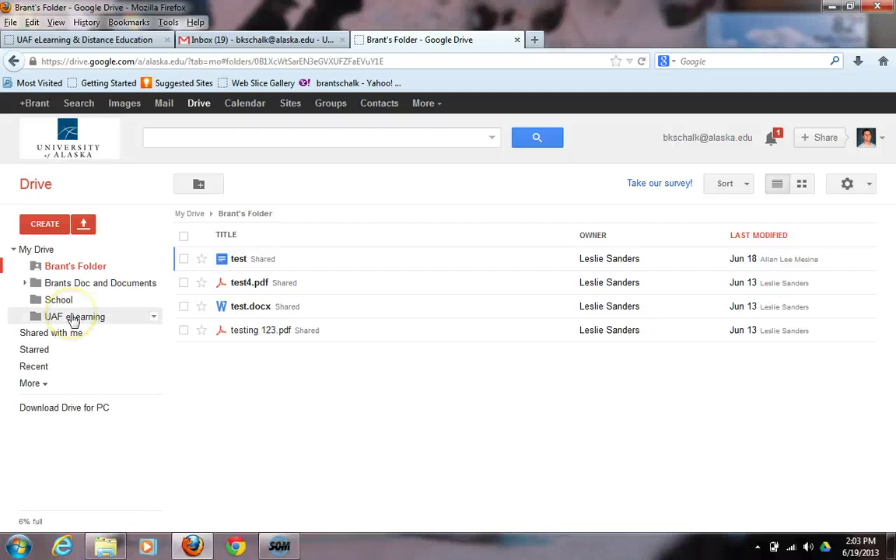
left_click(74, 319)
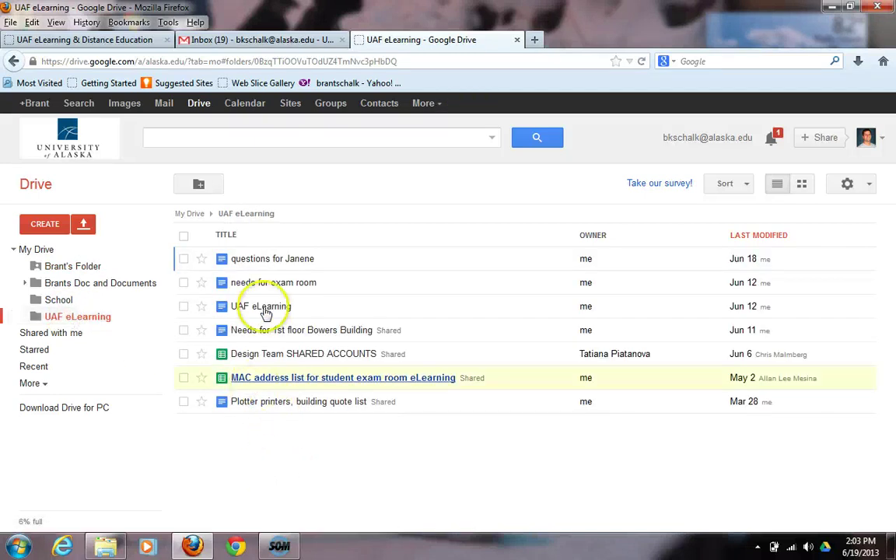
left_click(300, 397)
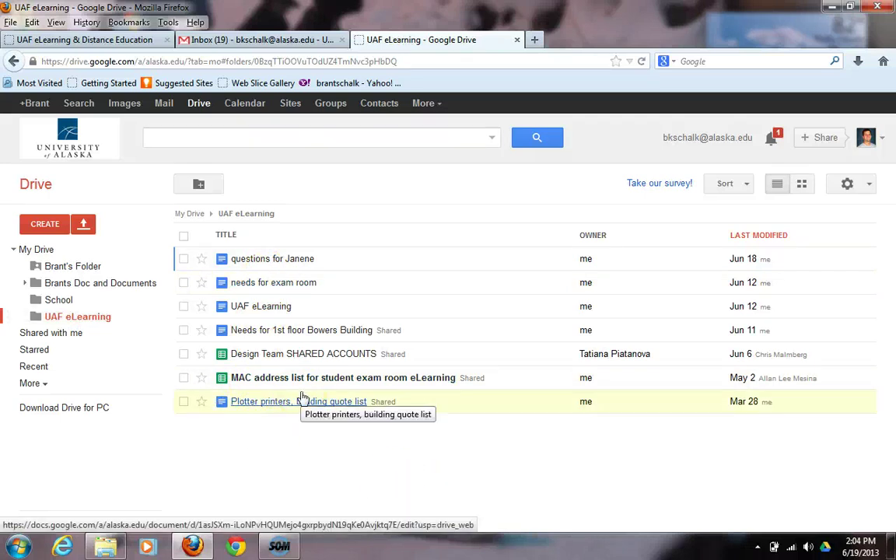
left_click(37, 225)
left_click(38, 225)
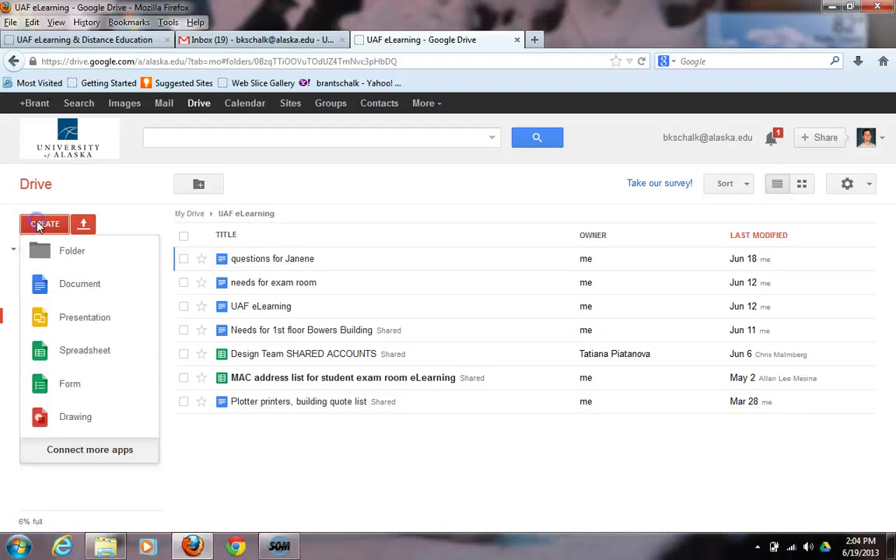
left_click(84, 289)
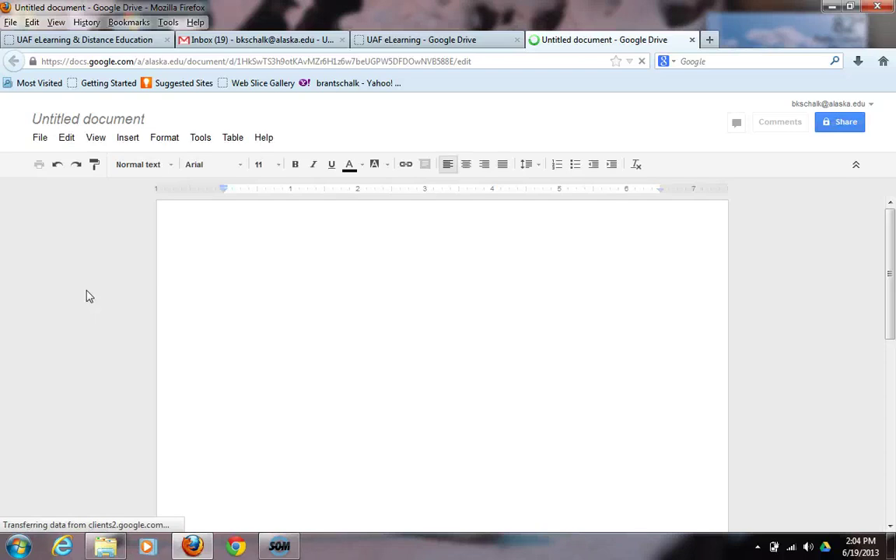
Step: Type test3 into the new document, rename it 'Test', and close its tab
type("test")
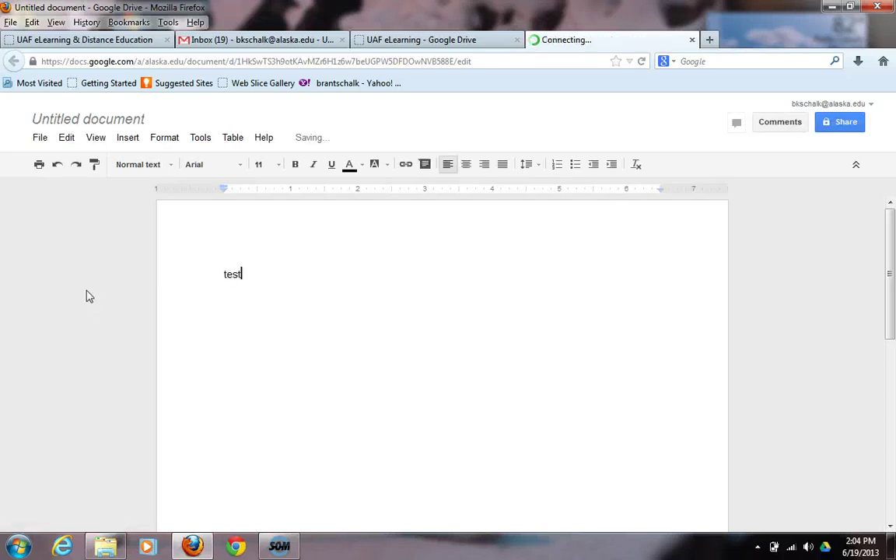
type("3")
left_click(107, 121)
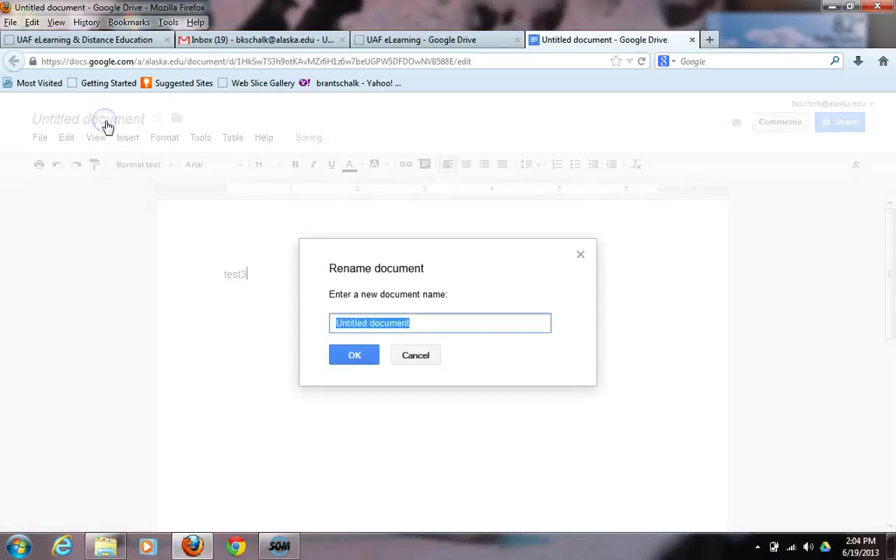
type("Test")
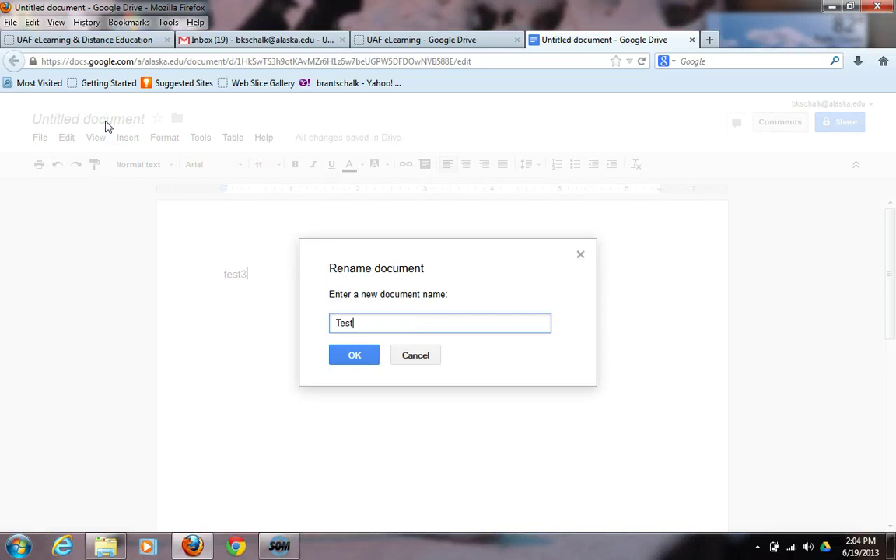
key("Return")
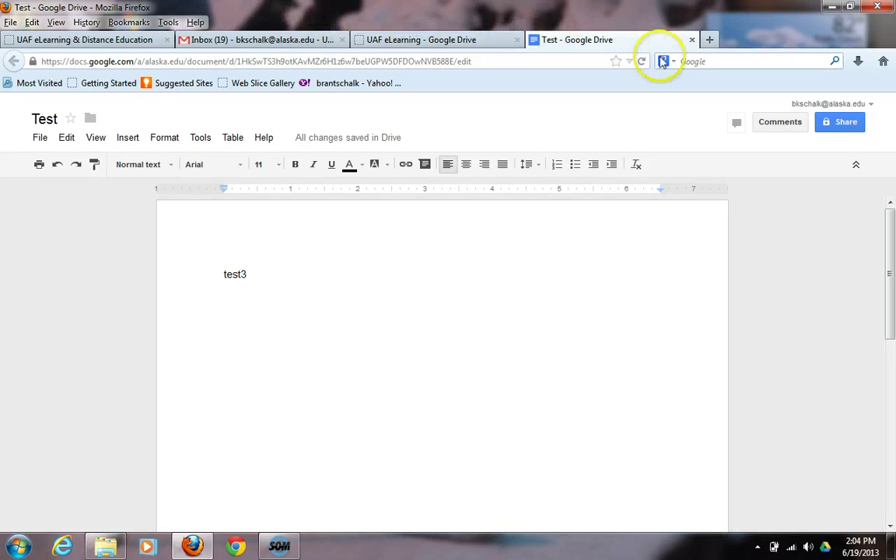
left_click(692, 40)
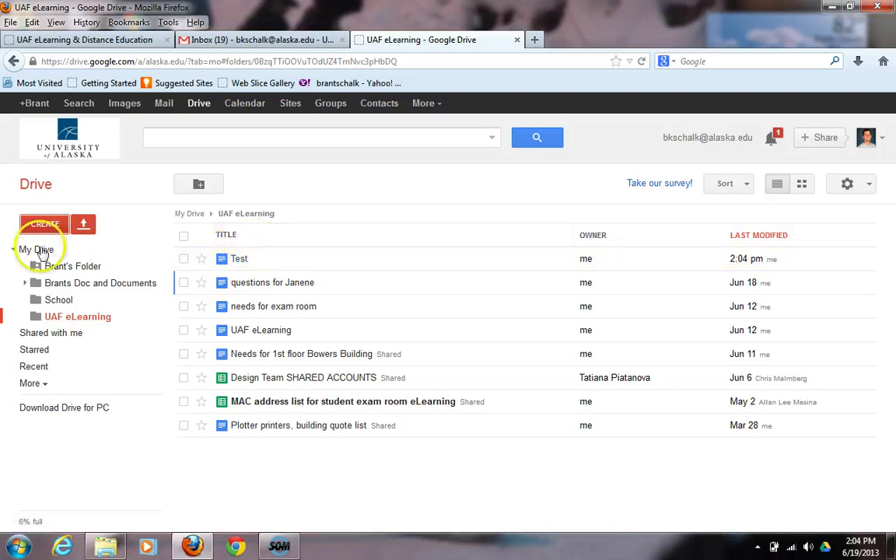
Step: Locate the Test document in Drive's Recent list, then switch to the local Google Drive folder
left_click(40, 250)
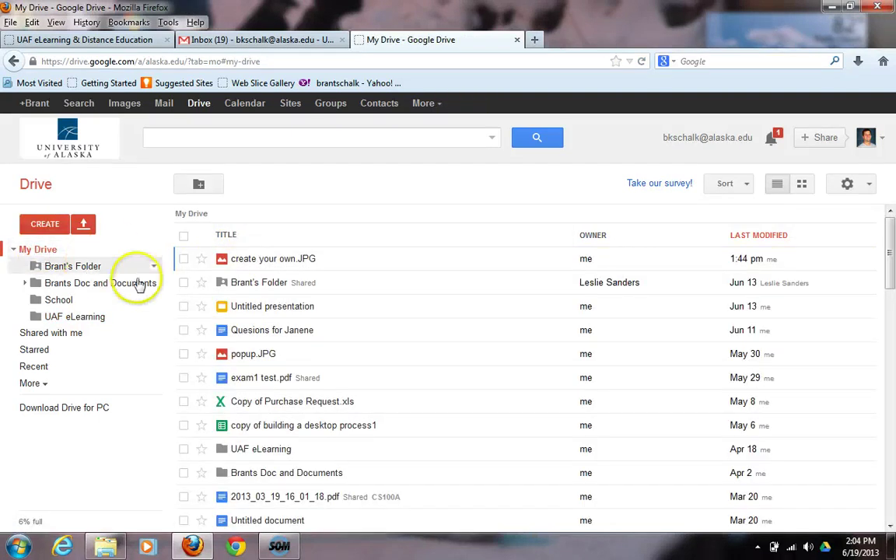
left_click(50, 319)
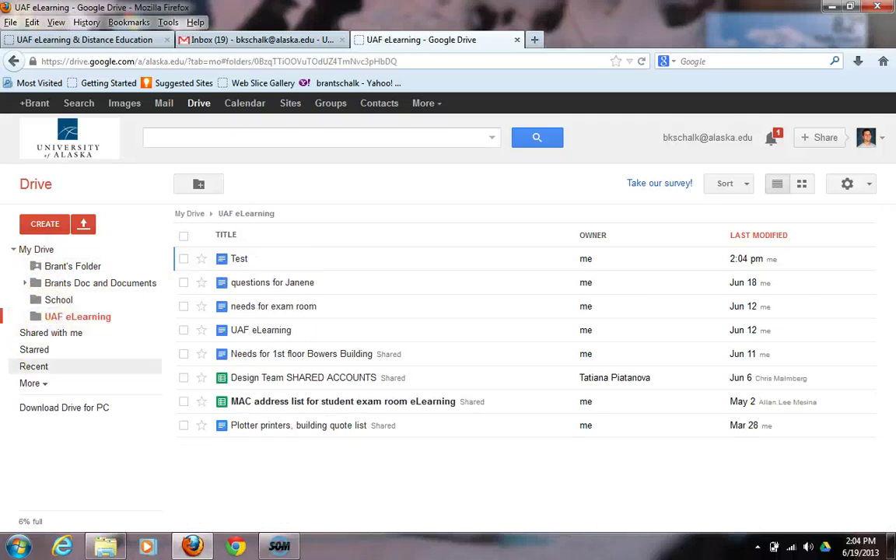
left_click(39, 366)
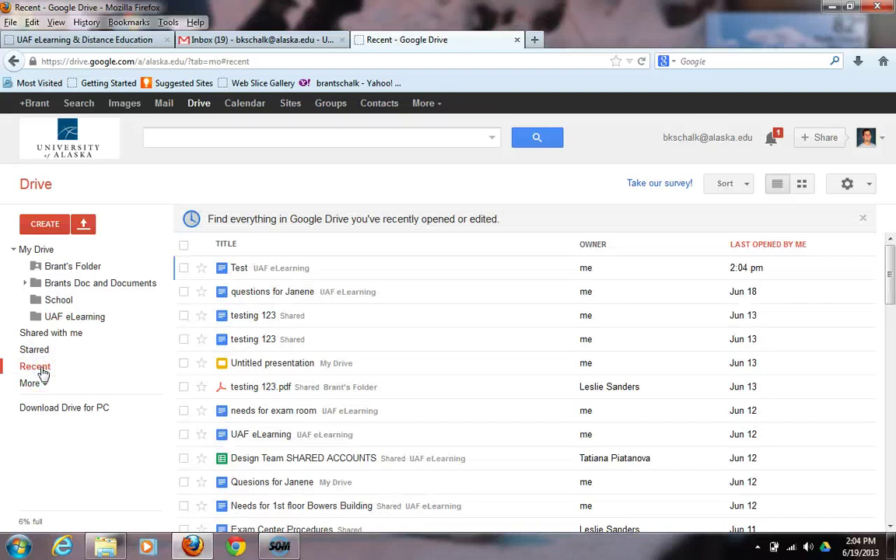
left_click(236, 268)
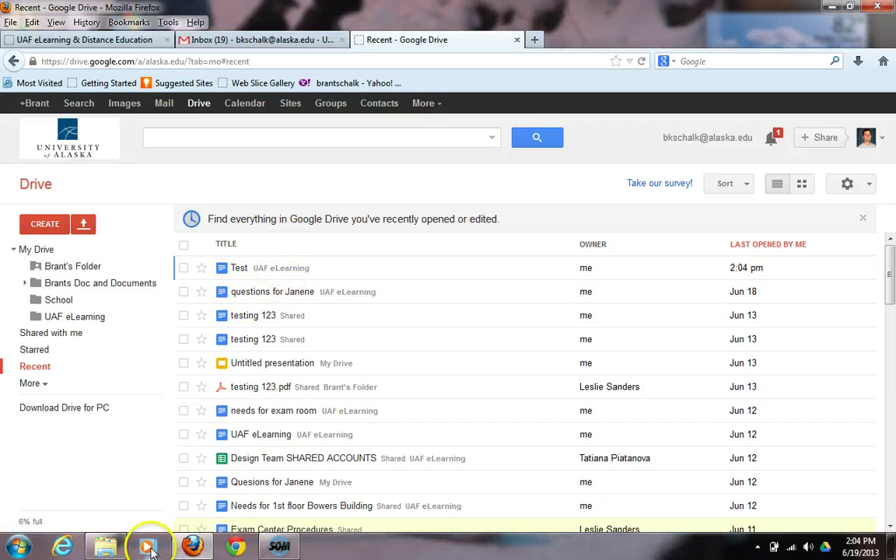
left_click(109, 547)
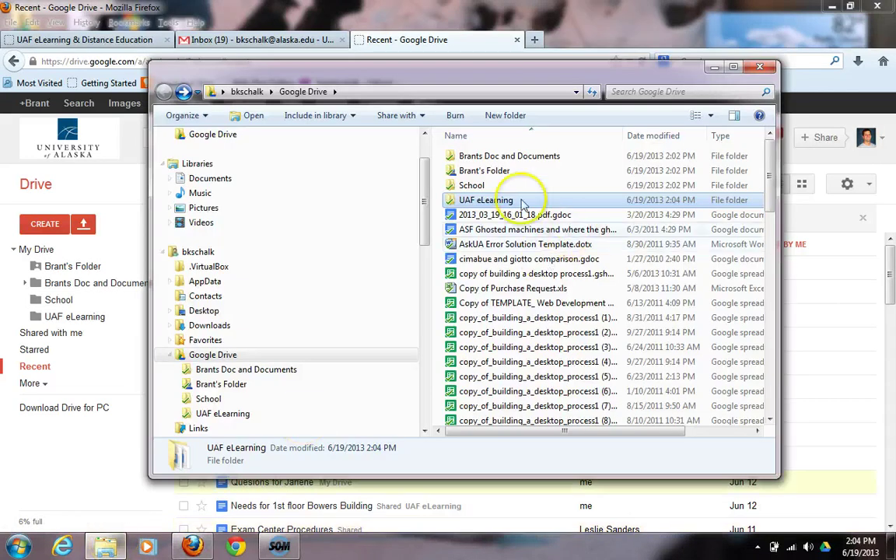
Step: Open the local UAF eLearning folder to confirm Test.gdoc is there, then close the window
double_click(476, 200)
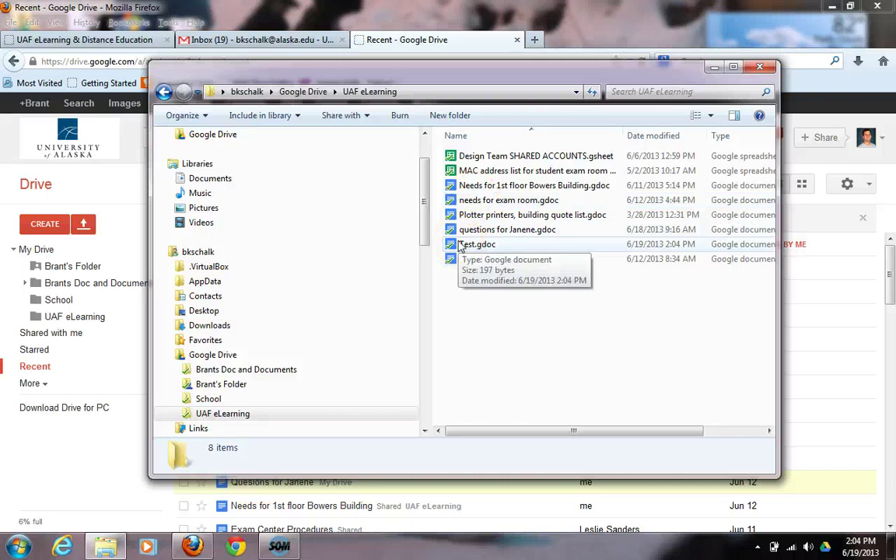
left_click(759, 66)
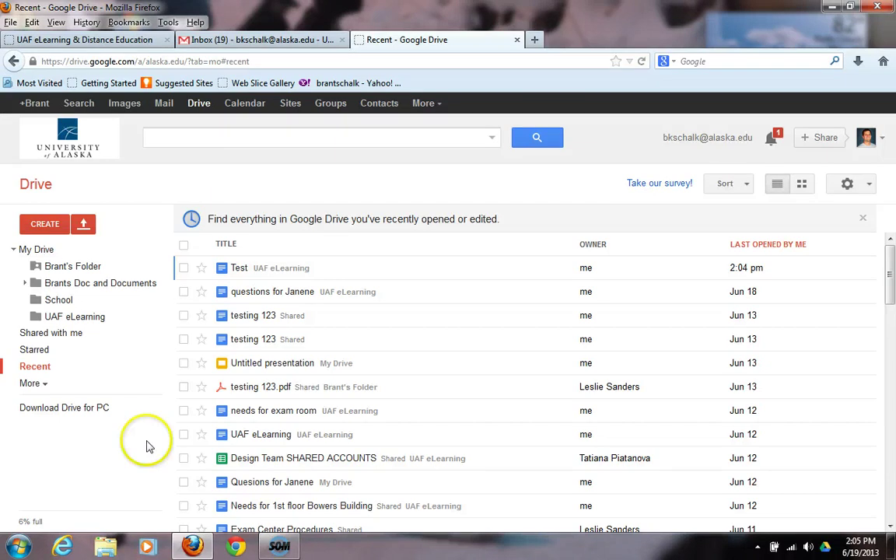
mouse_move(285, 549)
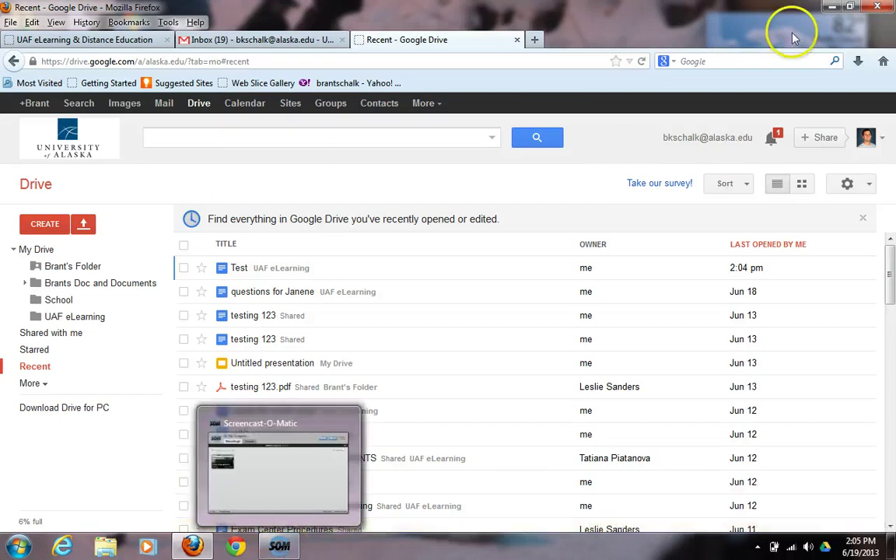
left_click(17, 547)
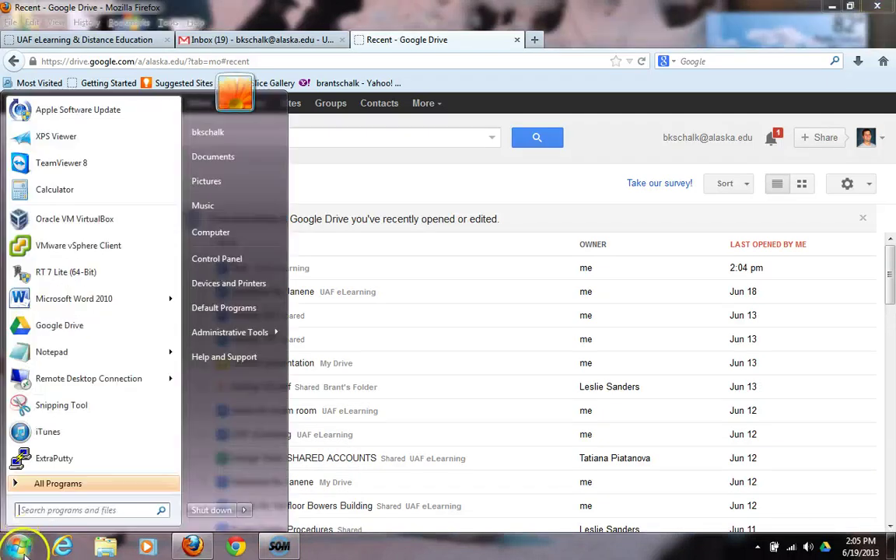
left_click(58, 484)
left_click(56, 482)
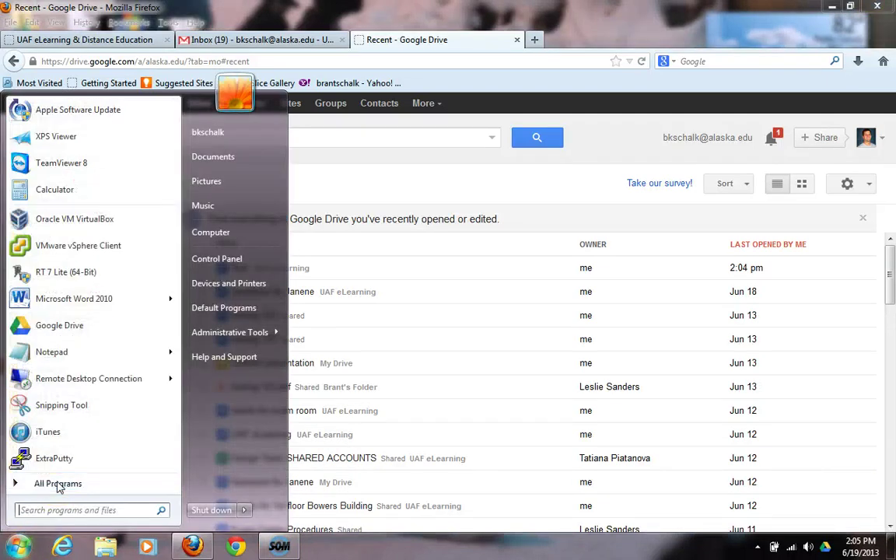
left_click(49, 447)
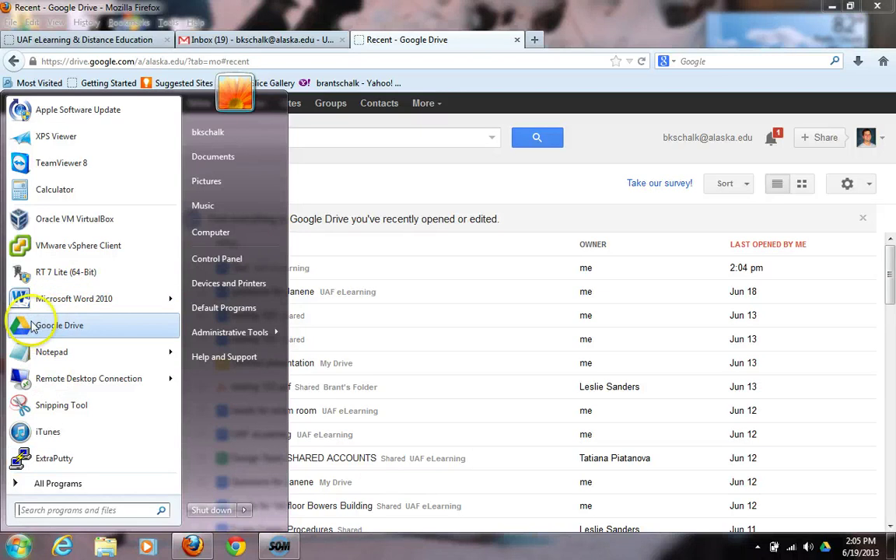
left_click(55, 485)
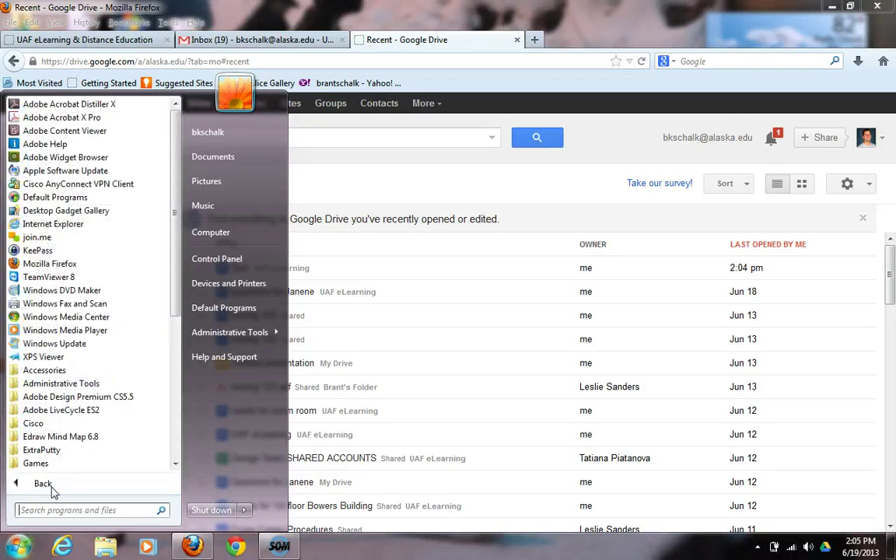
left_click_drag(177, 180, 174, 269)
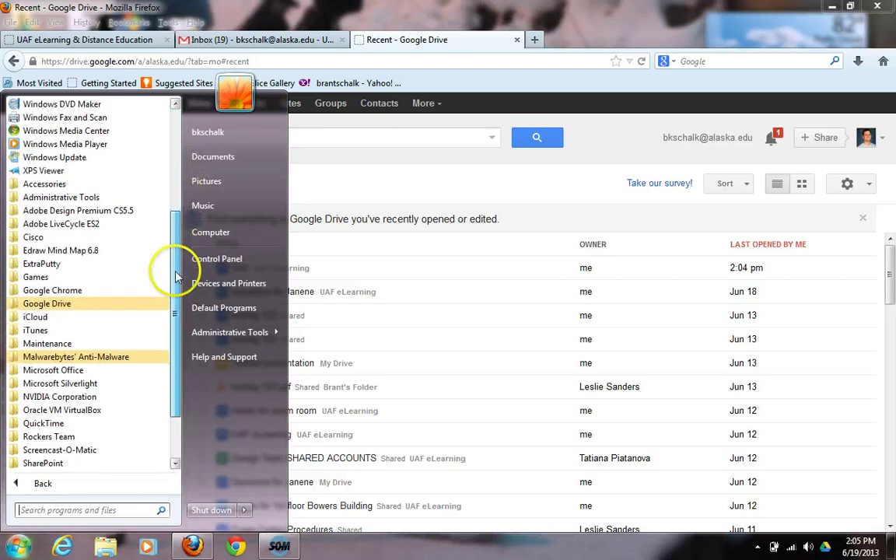
left_click(69, 305)
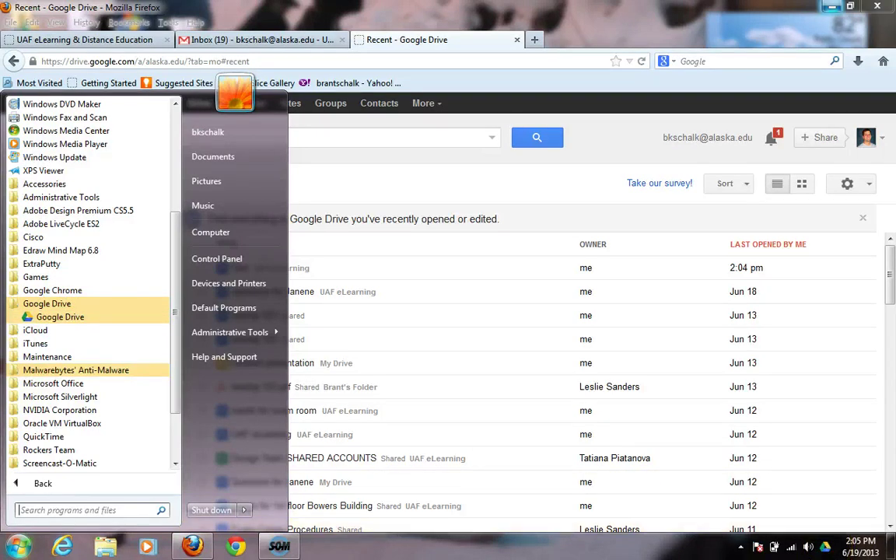
left_click(640, 24)
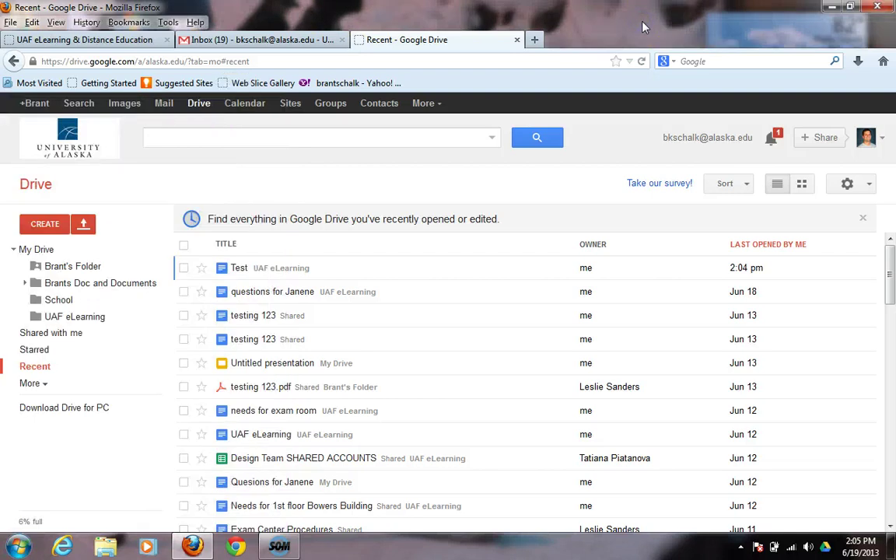